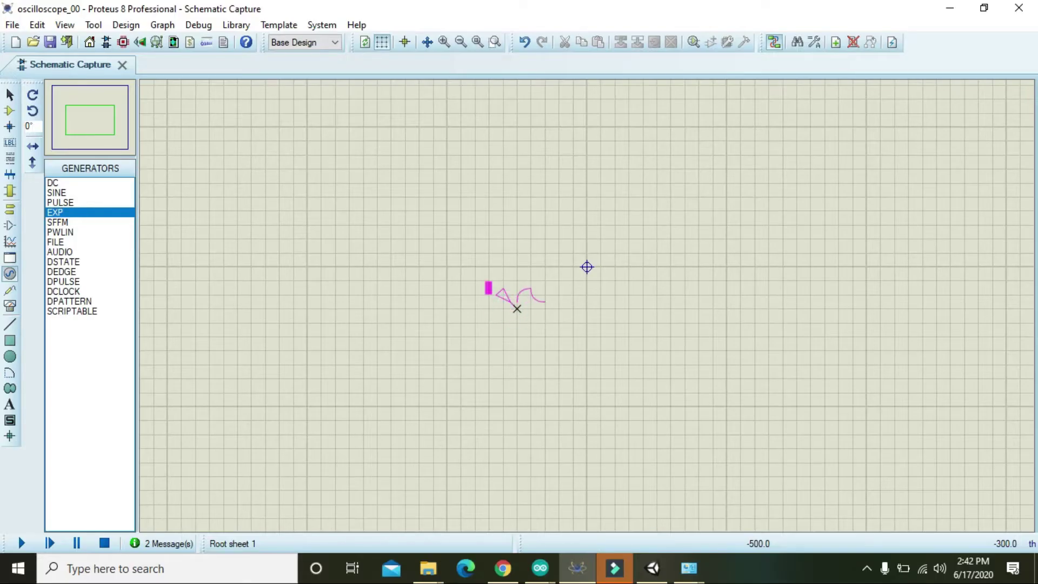
- Abandon the pending EXP generator placement so nothing is added to the oscilloscope_00 sheet
{"action": "key", "text": "Escape"}
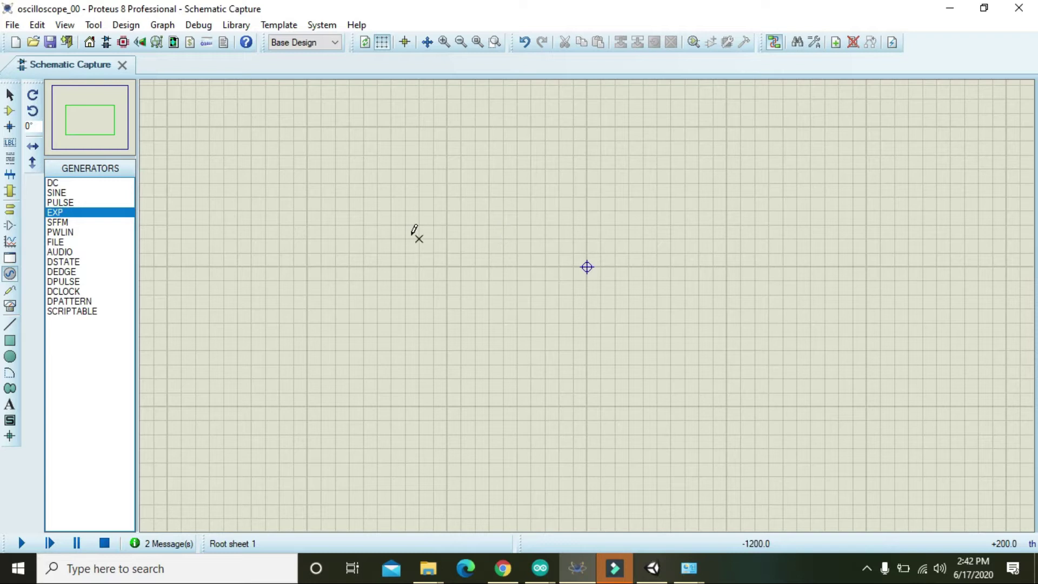
- Search the parts library for '2n6660', add the 2N6660 MOSFET and begin positioning it
{"action": "left_click", "coordinate": [10, 111]}
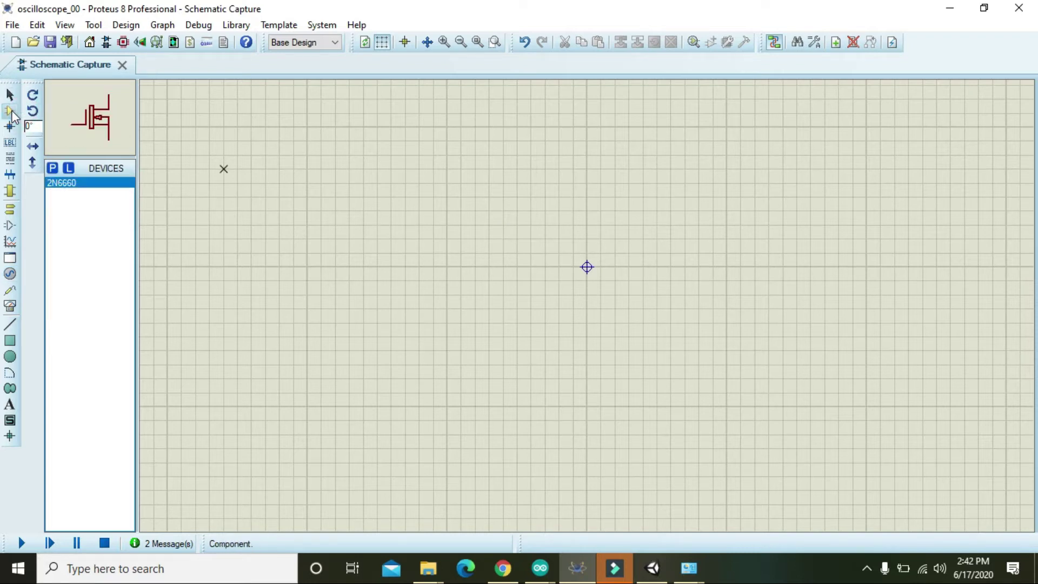
{"action": "left_click", "coordinate": [53, 168]}
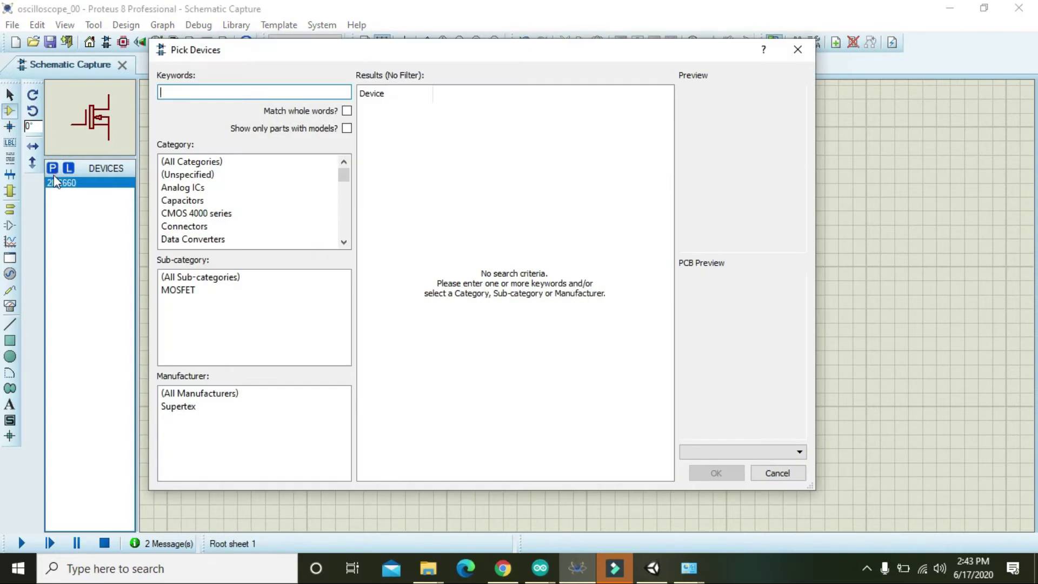
{"action": "type", "text": "2n6660"}
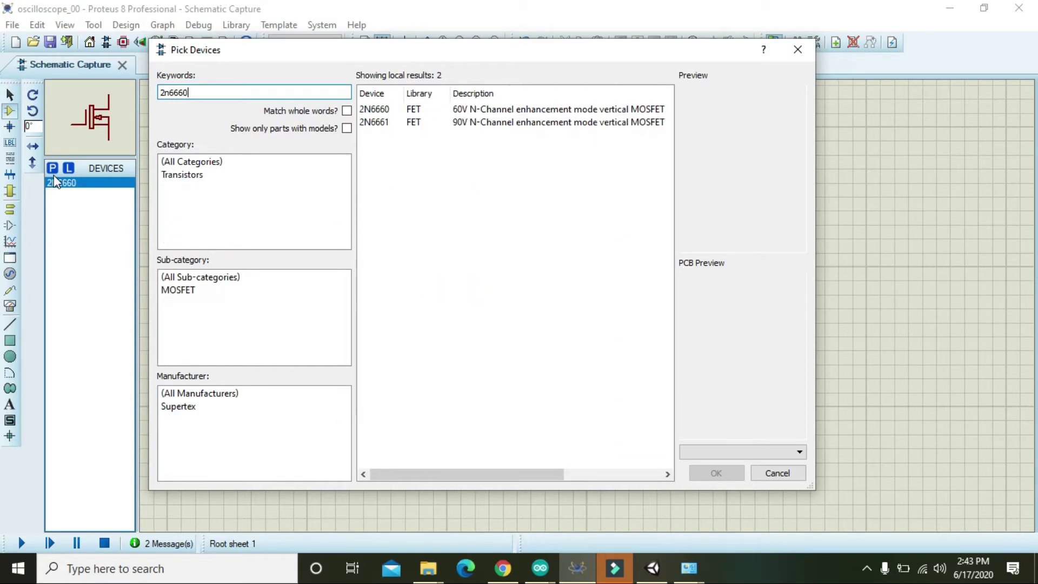
{"action": "left_click", "coordinate": [390, 113]}
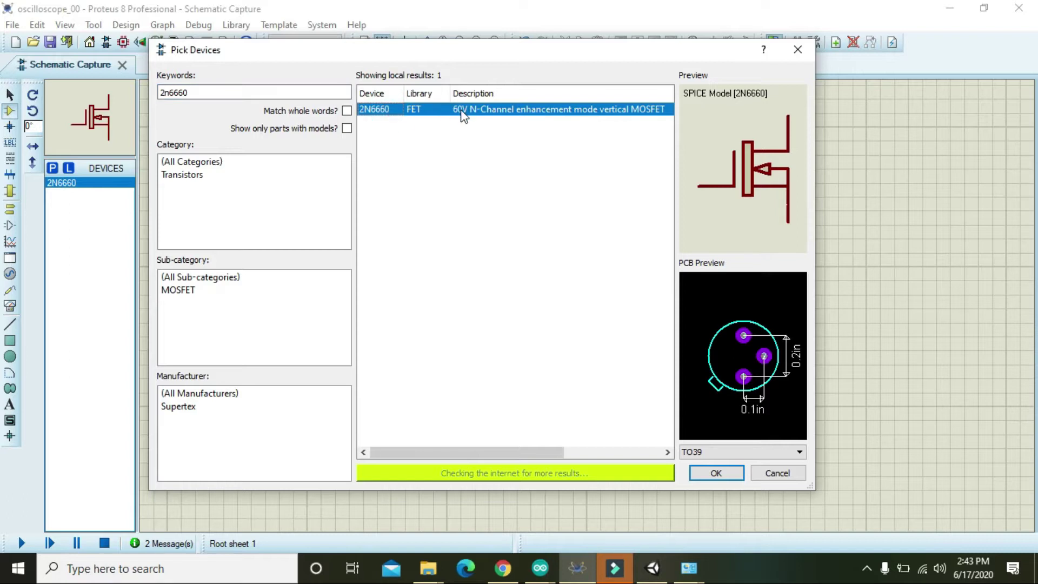
{"action": "mouse_move", "coordinate": [468, 115]}
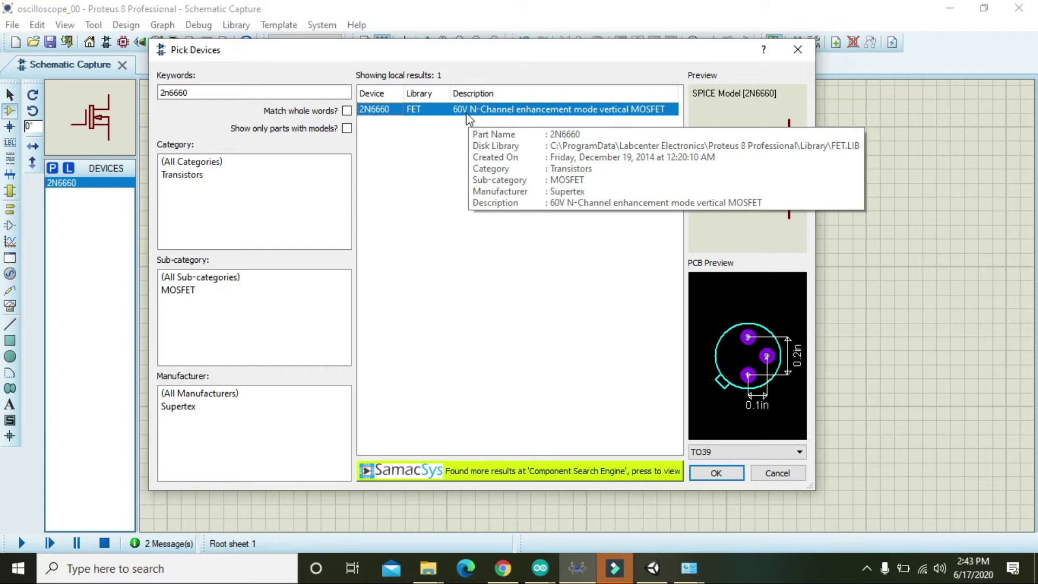
{"action": "left_click", "coordinate": [716, 474]}
{"action": "left_click", "coordinate": [625, 329]}
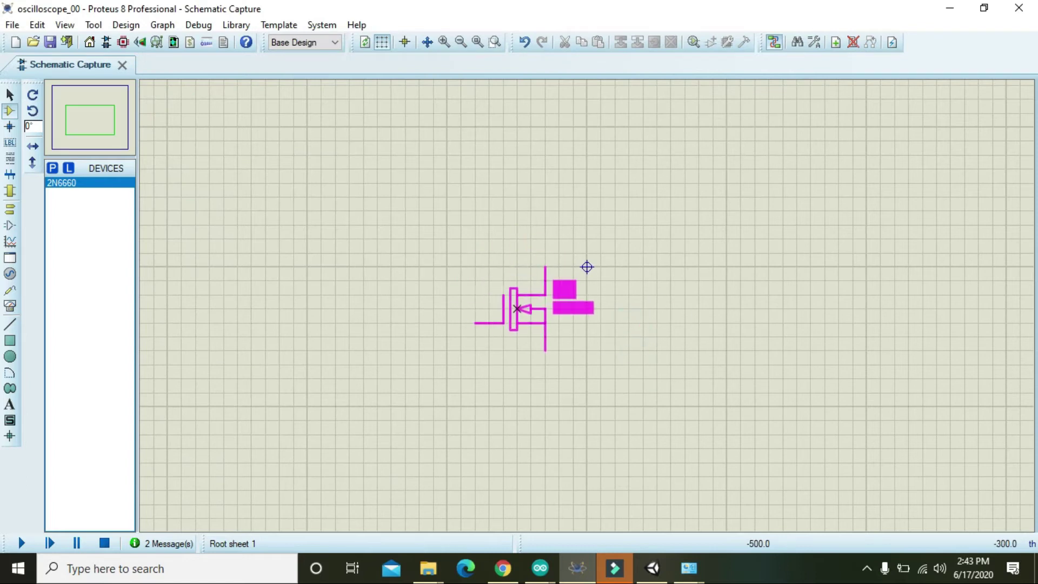
- Drop the 2N6660 MOSFET at the sheet centre as Q1 with pins 1, 2 and 3
{"action": "left_click", "coordinate": [523, 312]}
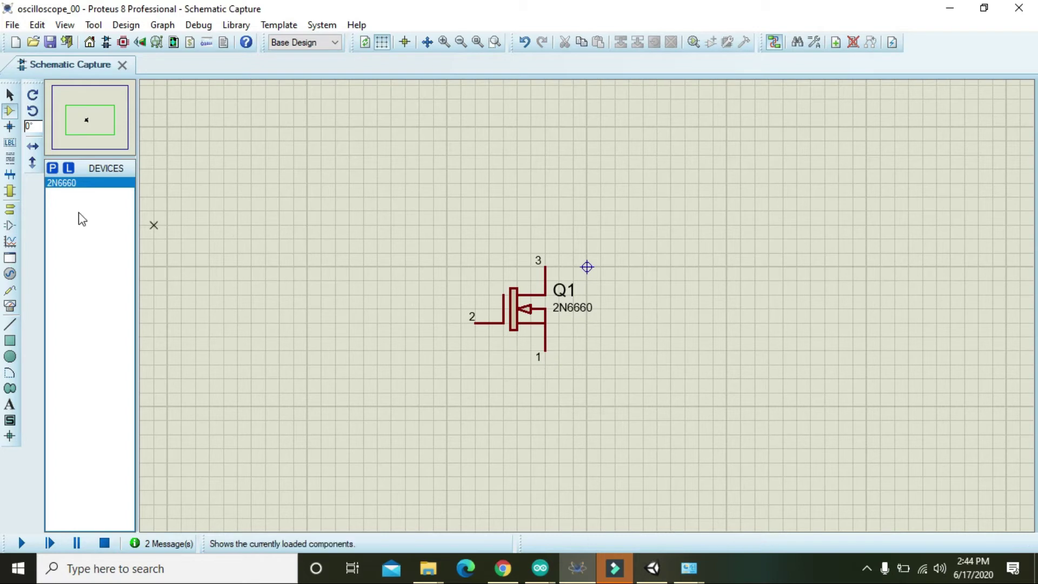
- Place a DC generator above Q1 and set its voltage to 20 V
{"action": "left_click", "coordinate": [9, 274]}
{"action": "left_click", "coordinate": [108, 183]}
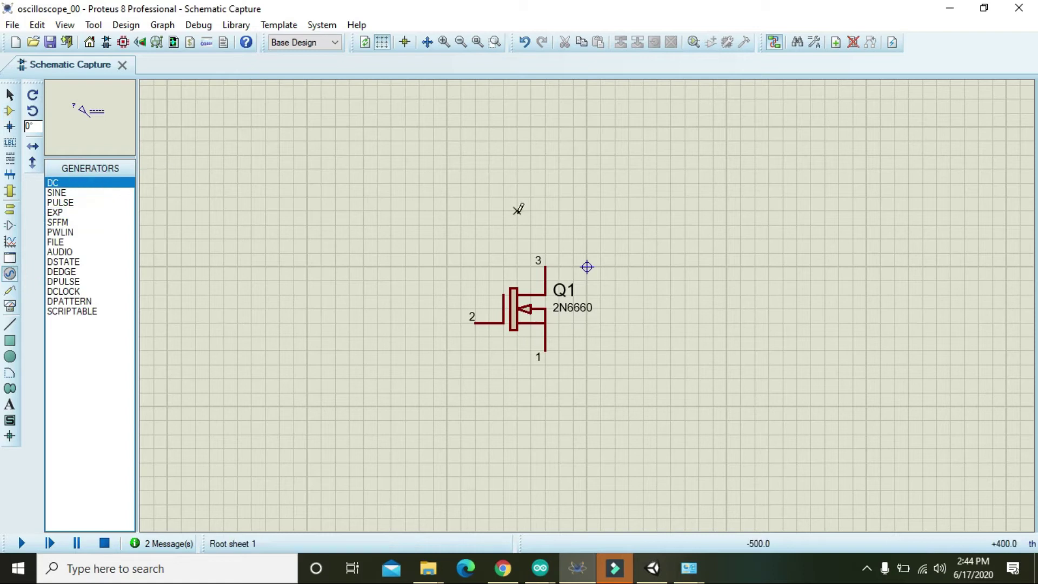
{"action": "left_click", "coordinate": [530, 139]}
{"action": "left_click", "coordinate": [529, 138]}
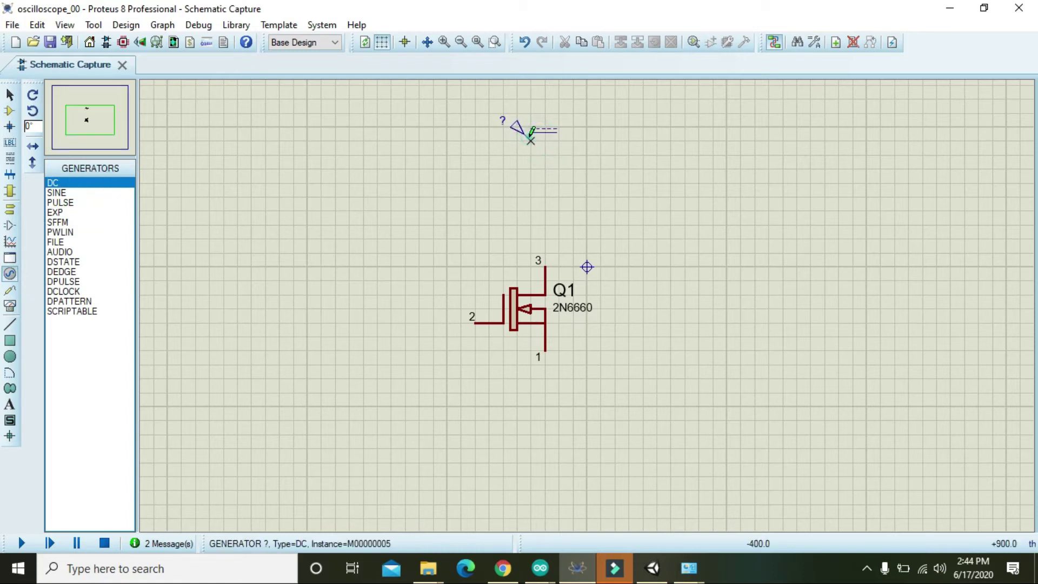
{"action": "left_click", "coordinate": [517, 132]}
{"action": "left_click", "coordinate": [517, 132]}
{"action": "double_click", "coordinate": [613, 116]}
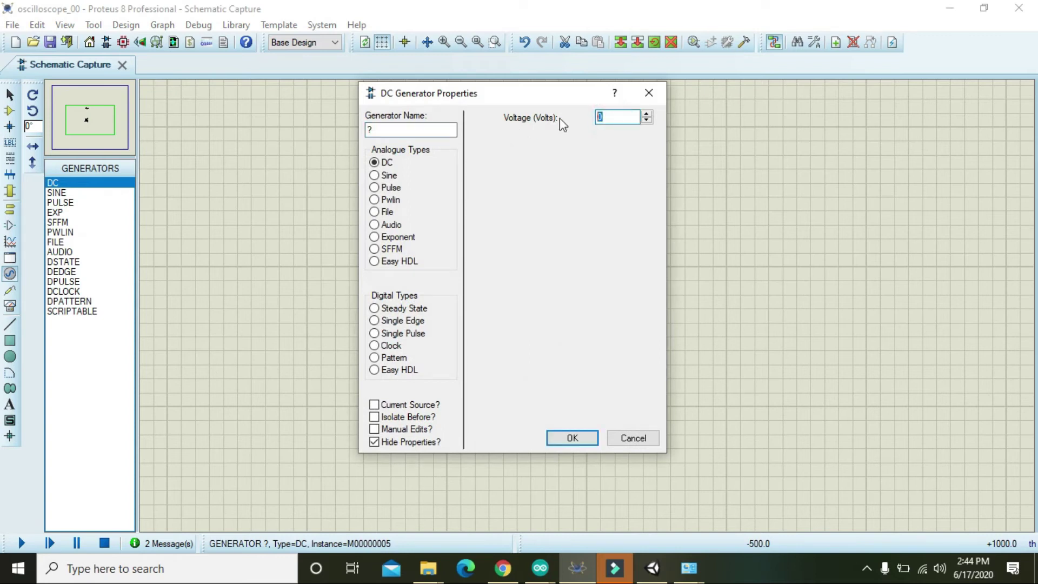
{"action": "type", "text": "1"}
{"action": "key", "text": "BackSpace"}
{"action": "type", "text": "20"}
{"action": "left_click", "coordinate": [560, 441]}
{"action": "left_click", "coordinate": [507, 395]}
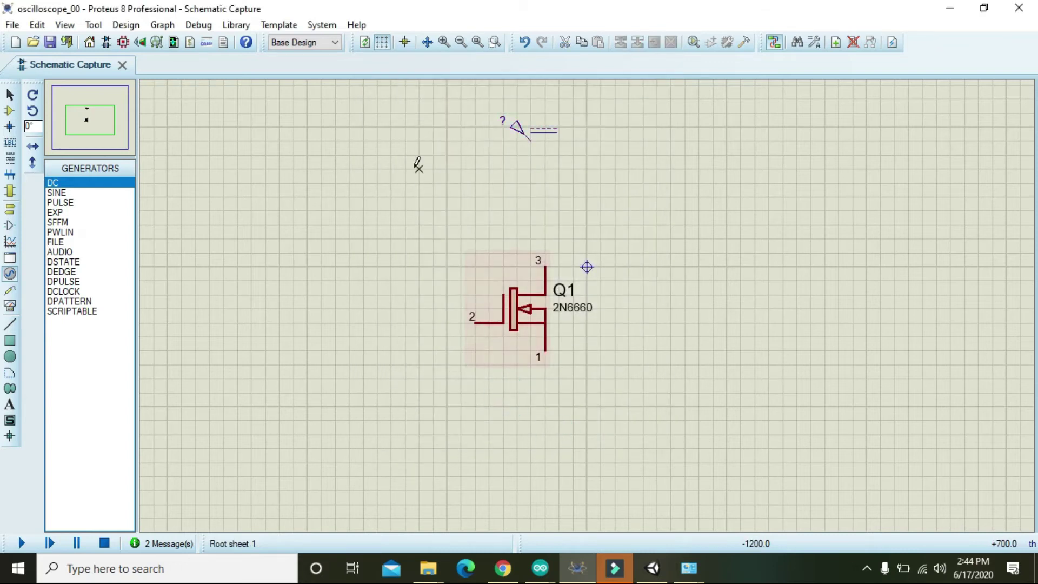
- Place a ground terminal below Q1 and wire it to the source pin 1
{"action": "left_click", "coordinate": [10, 209]}
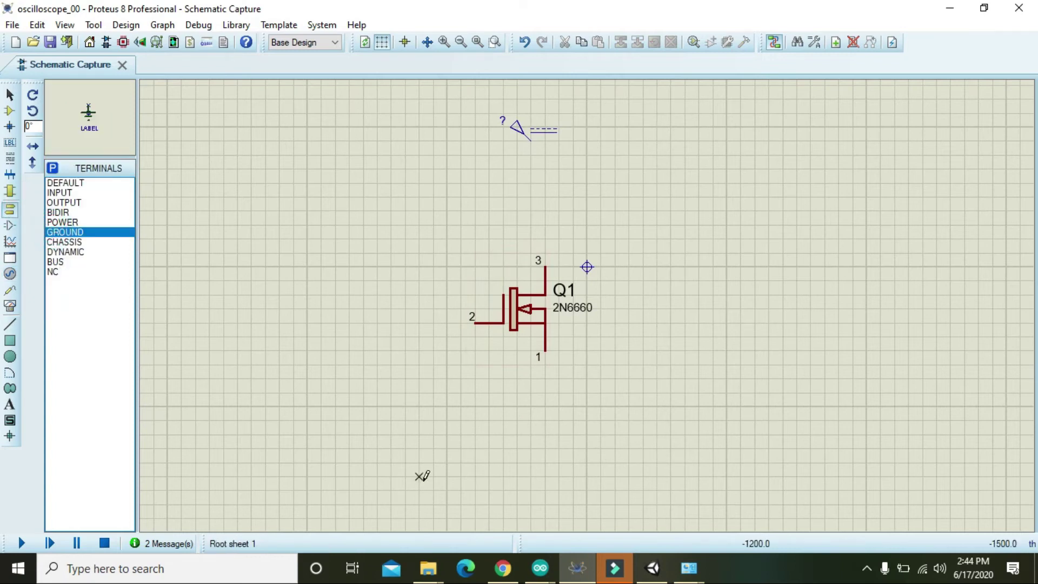
{"action": "left_click", "coordinate": [558, 433]}
{"action": "left_click", "coordinate": [546, 427]}
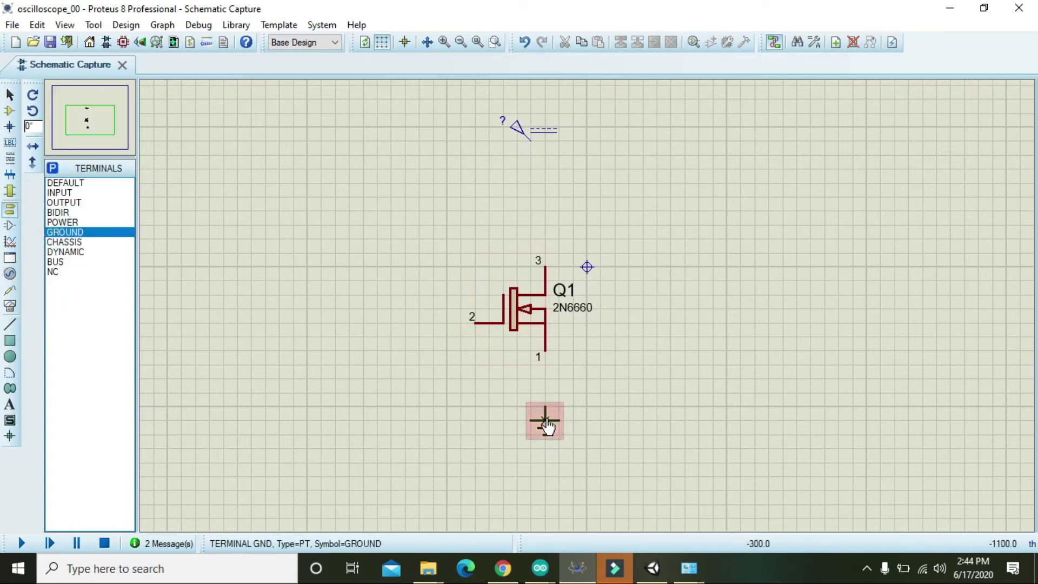
{"action": "left_click", "coordinate": [544, 407]}
{"action": "left_click", "coordinate": [545, 359]}
{"action": "left_click", "coordinate": [53, 169]}
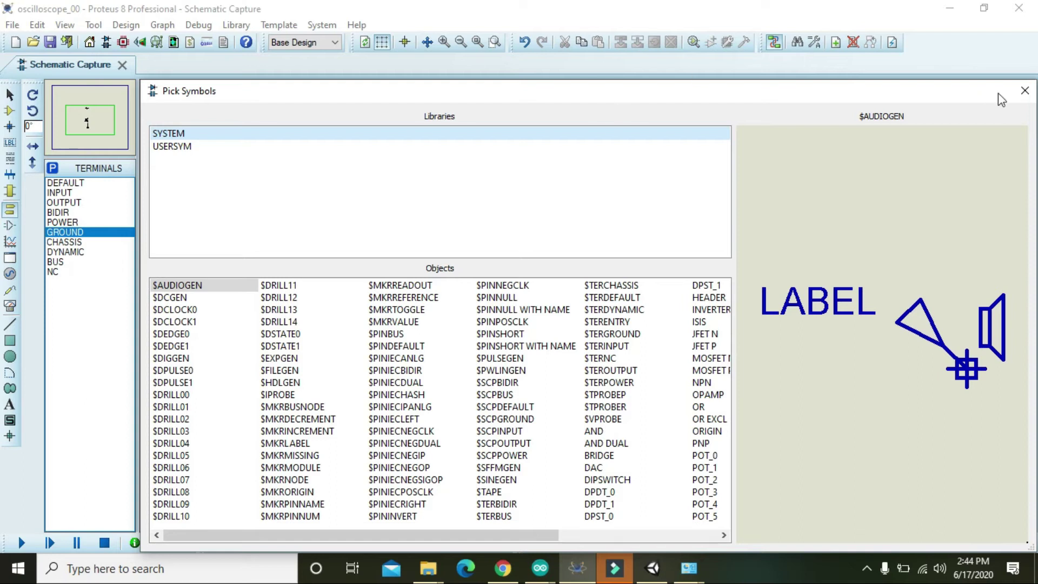
{"action": "left_click", "coordinate": [1023, 91]}
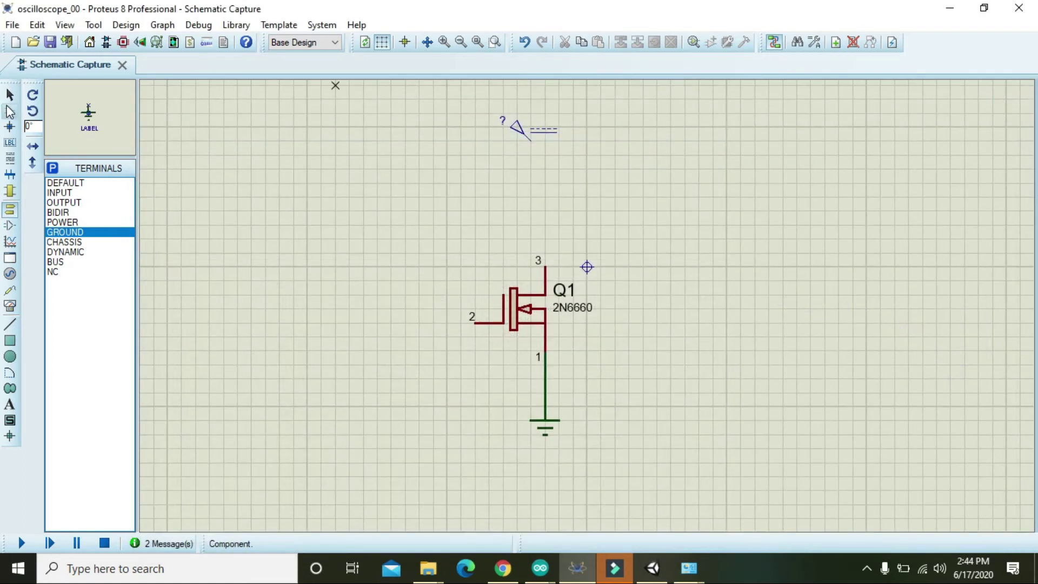
{"action": "left_click", "coordinate": [10, 110]}
- Search the library for 'motor' and place the MOTOR part above Q1
{"action": "left_click", "coordinate": [52, 169]}
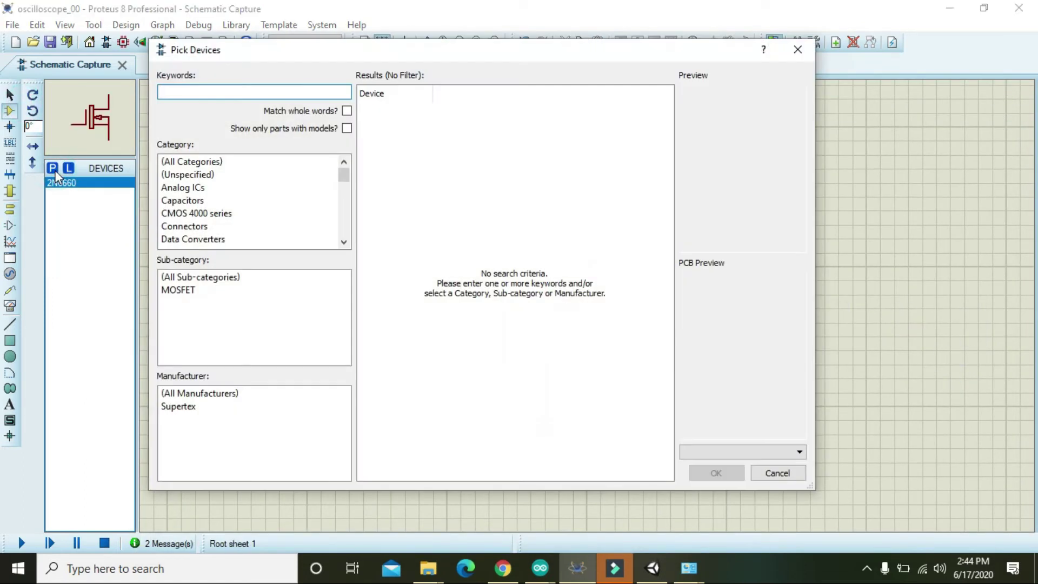
{"action": "type", "text": "motor"}
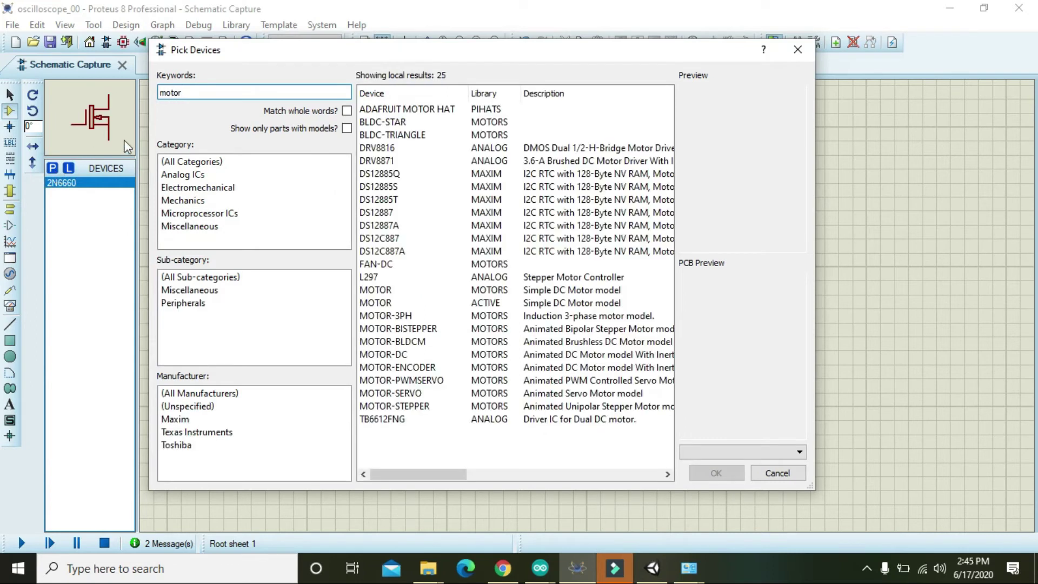
{"action": "left_click", "coordinate": [390, 290]}
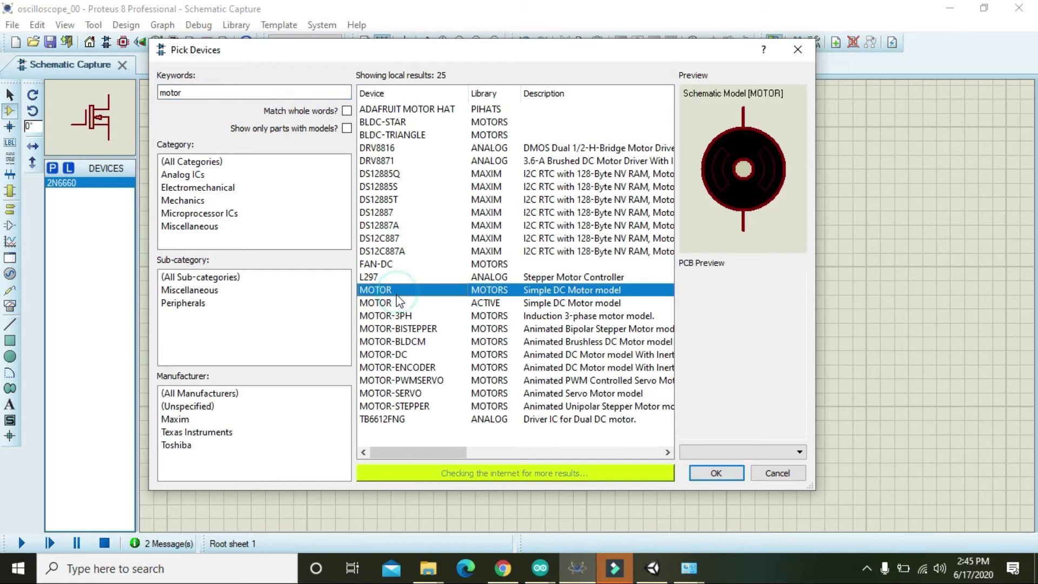
{"action": "left_click", "coordinate": [716, 475]}
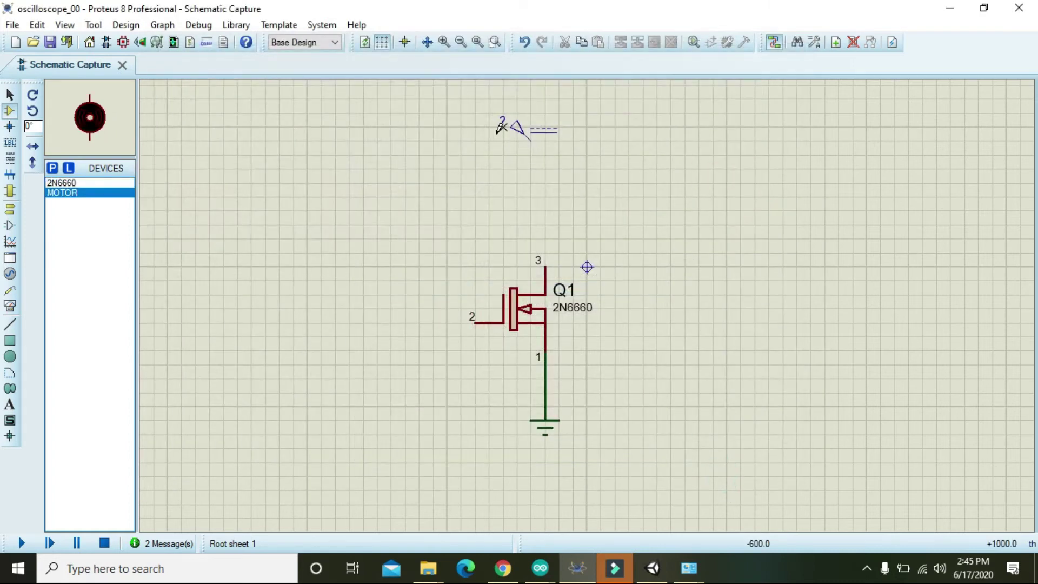
{"action": "left_click", "coordinate": [530, 196]}
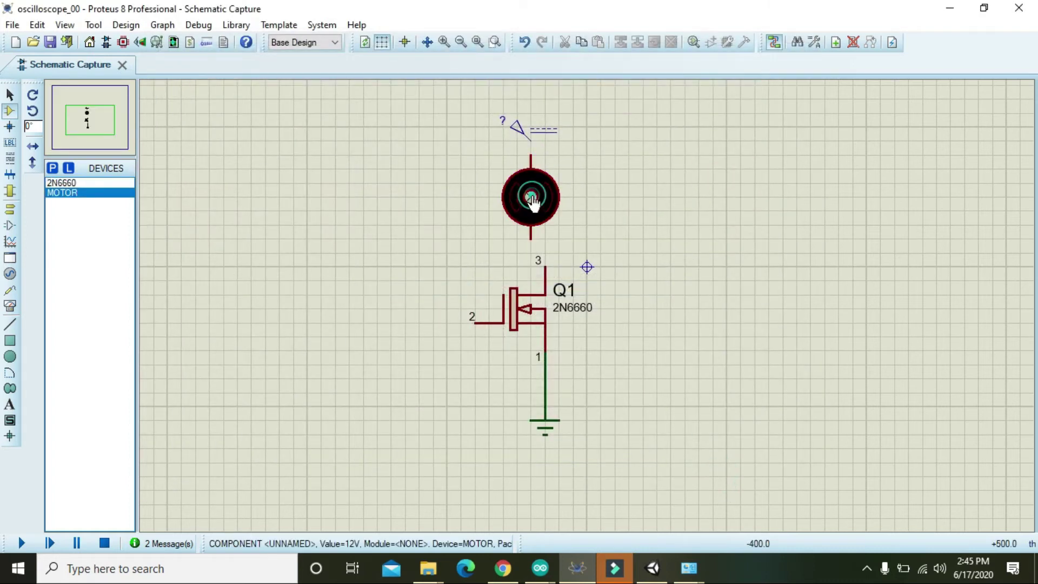
- Wire the motor's top pin to the DC supply and its bottom pin to Q1 drain pin 3
{"action": "left_click", "coordinate": [531, 155]}
{"action": "left_click", "coordinate": [531, 139]}
{"action": "left_click", "coordinate": [531, 238]}
{"action": "left_click", "coordinate": [544, 265]}
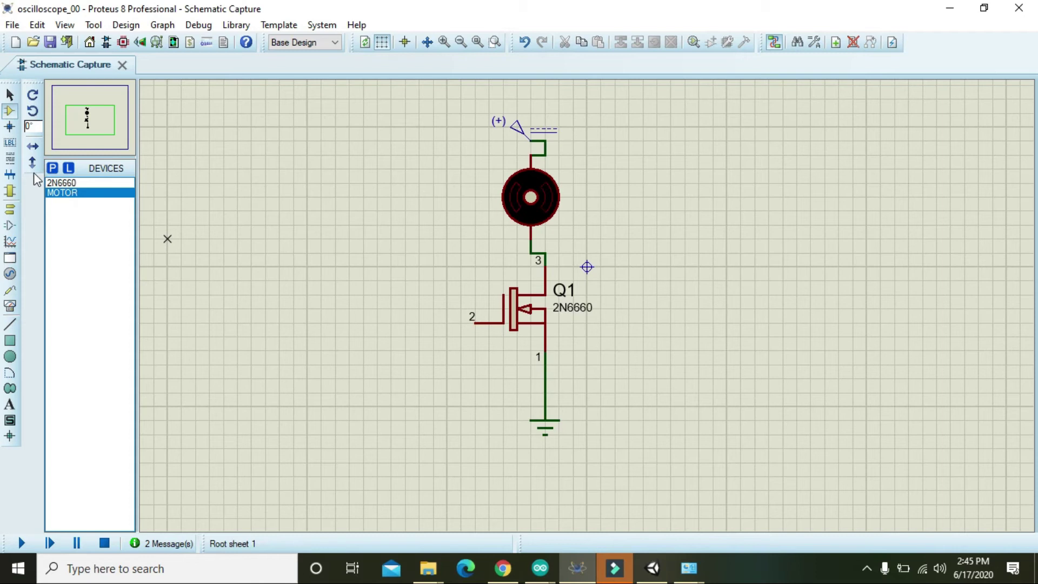
- Search the library for 'logic toggle' and add the plain LOGICTOGGLE part
{"action": "left_click", "coordinate": [53, 169]}
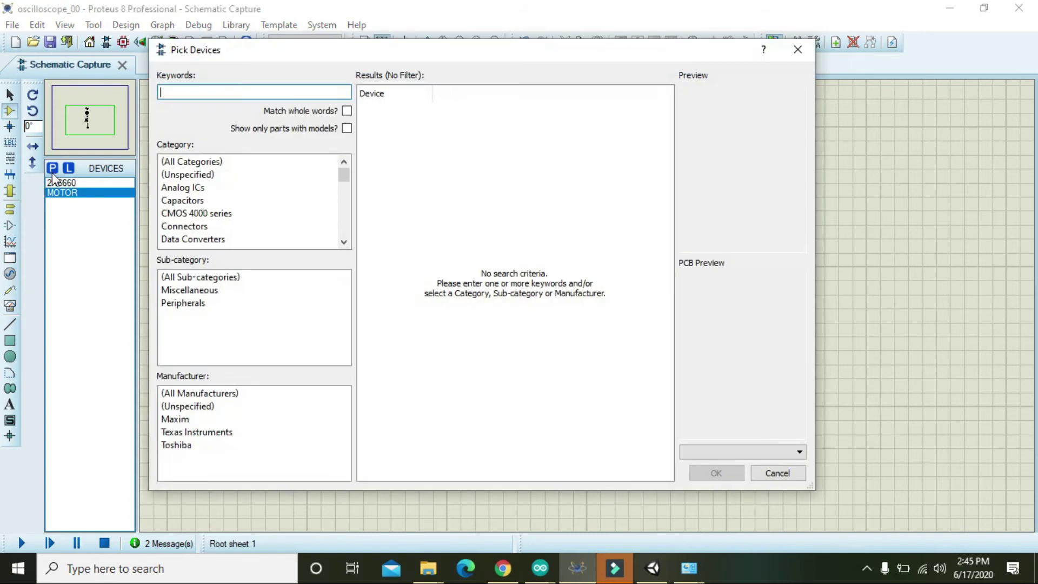
{"action": "type", "text": "logic toggle"}
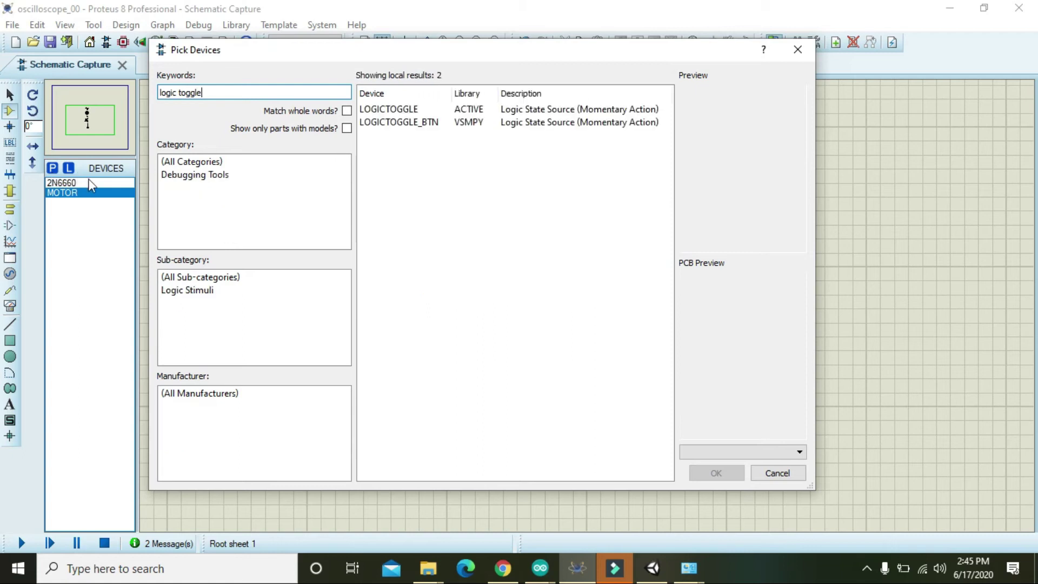
{"action": "left_click", "coordinate": [451, 108]}
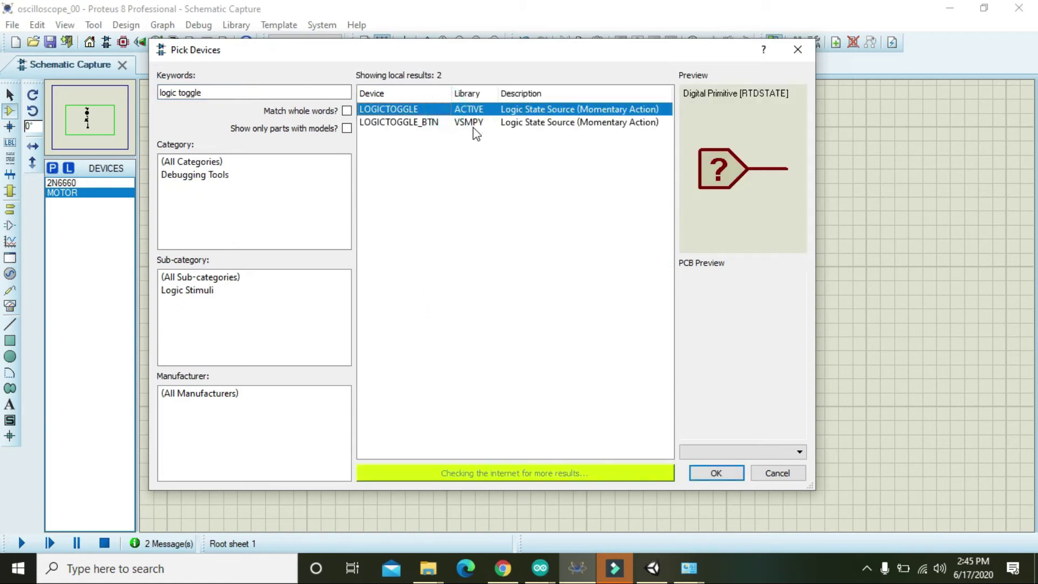
{"action": "left_click", "coordinate": [472, 123]}
{"action": "left_click", "coordinate": [469, 110]}
{"action": "left_click", "coordinate": [724, 473]}
- Place the logic toggle left of Q1 and wire its output to gate pin 2
{"action": "left_click", "coordinate": [320, 267]}
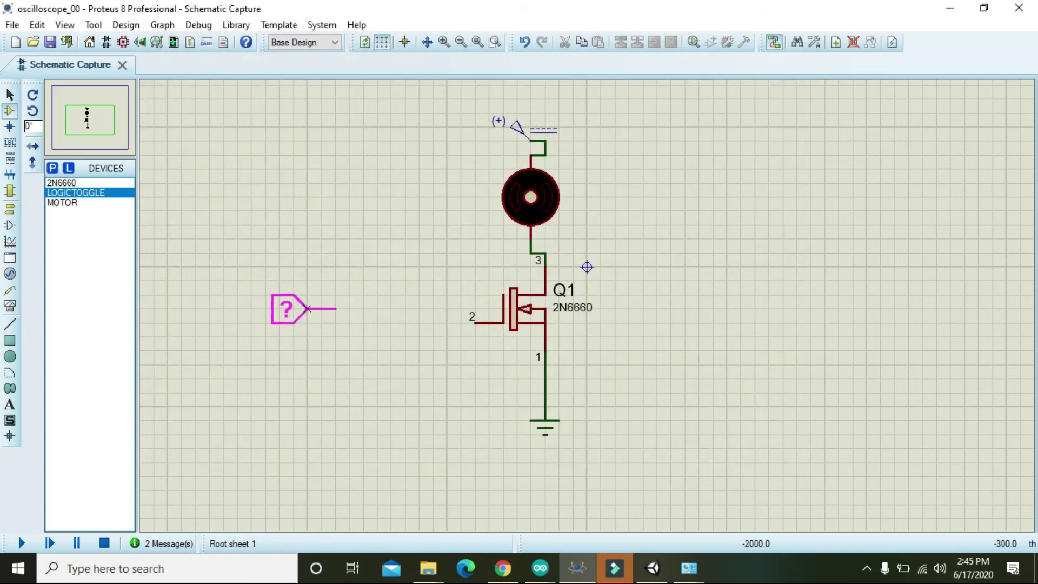
{"action": "left_click", "coordinate": [306, 322]}
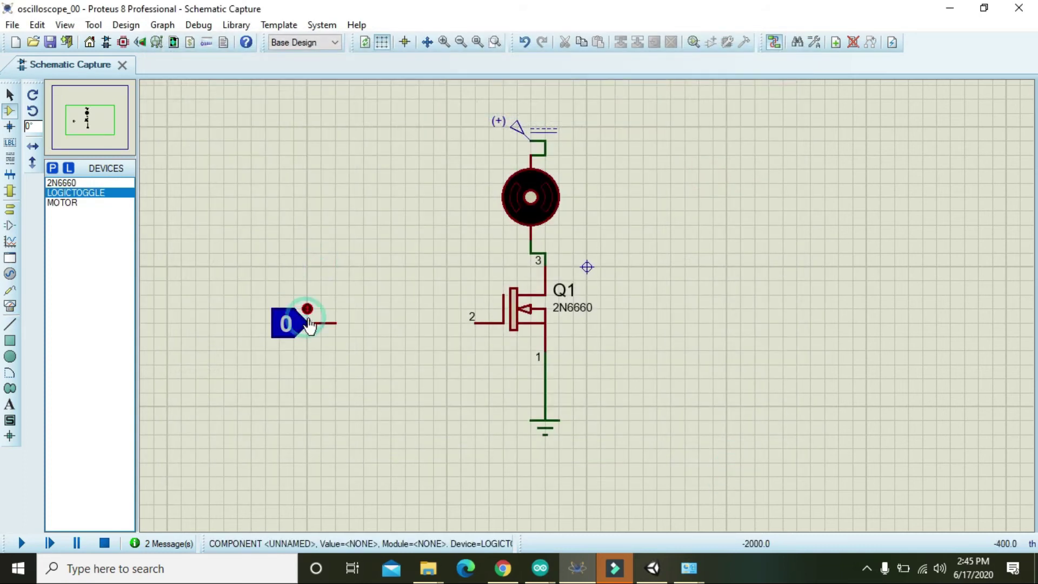
{"action": "left_click", "coordinate": [337, 322]}
{"action": "left_click", "coordinate": [475, 323]}
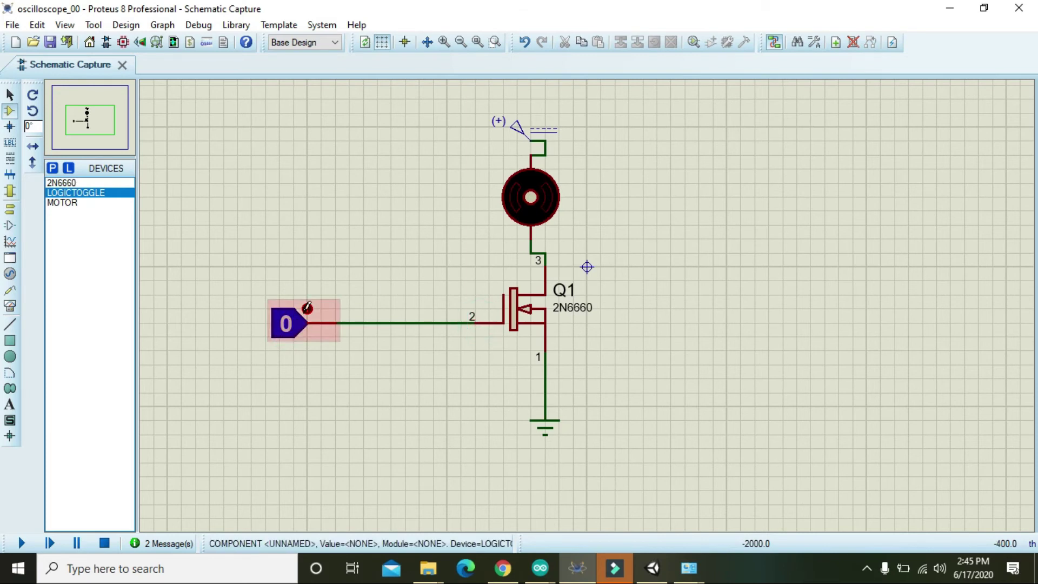
{"action": "left_click", "coordinate": [291, 322]}
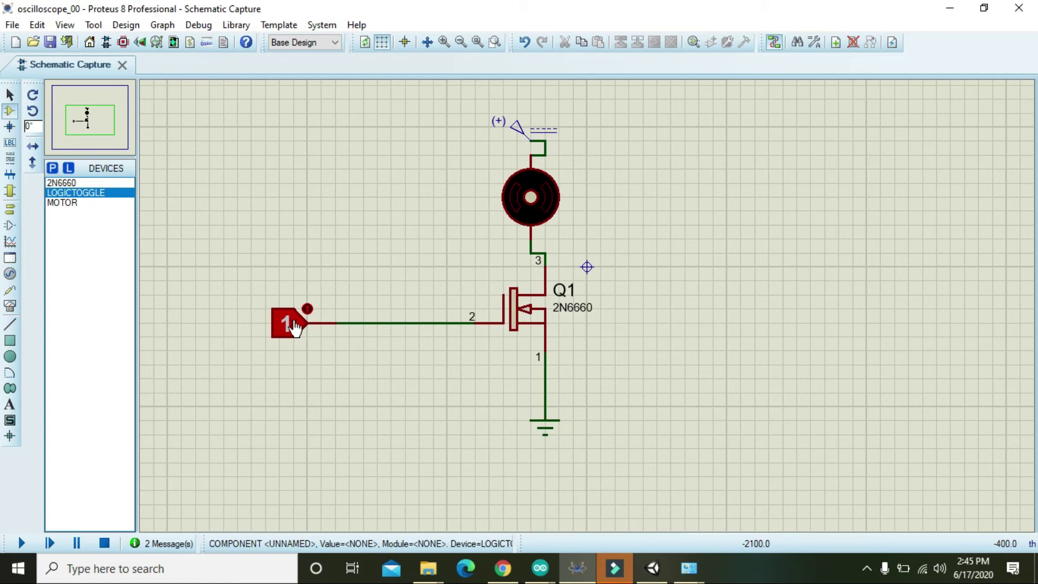
{"action": "left_click", "coordinate": [294, 328]}
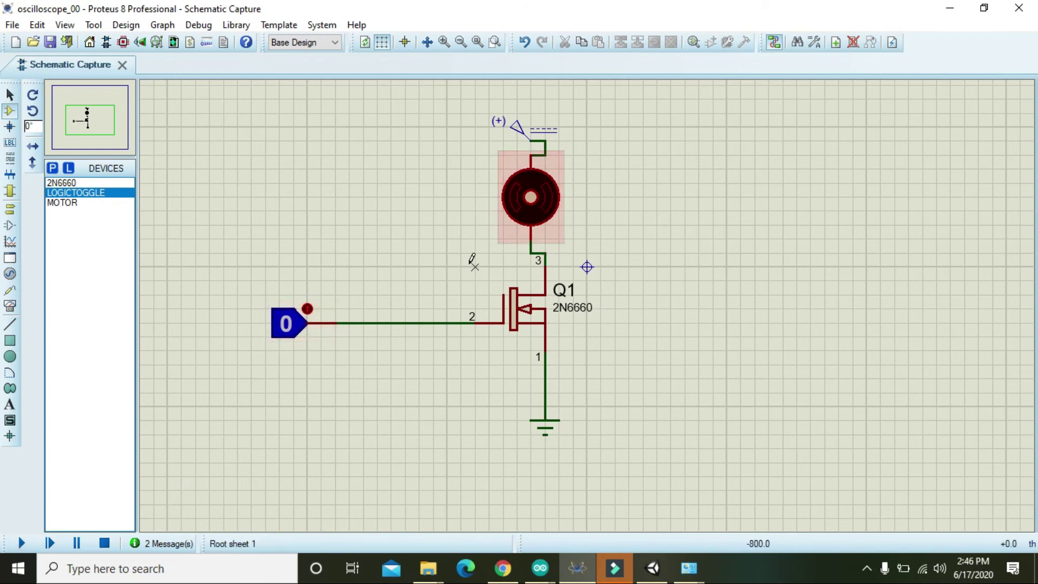
- Run the simulation, switch the logic toggle to 1 to spin the motor, then back to 0
{"action": "left_click", "coordinate": [21, 542]}
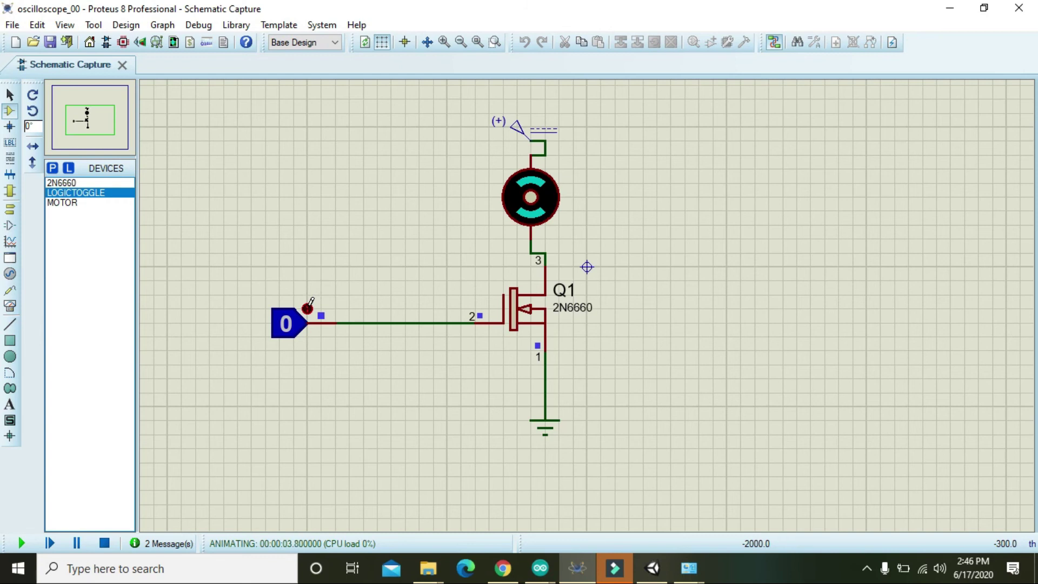
{"action": "left_click", "coordinate": [308, 308]}
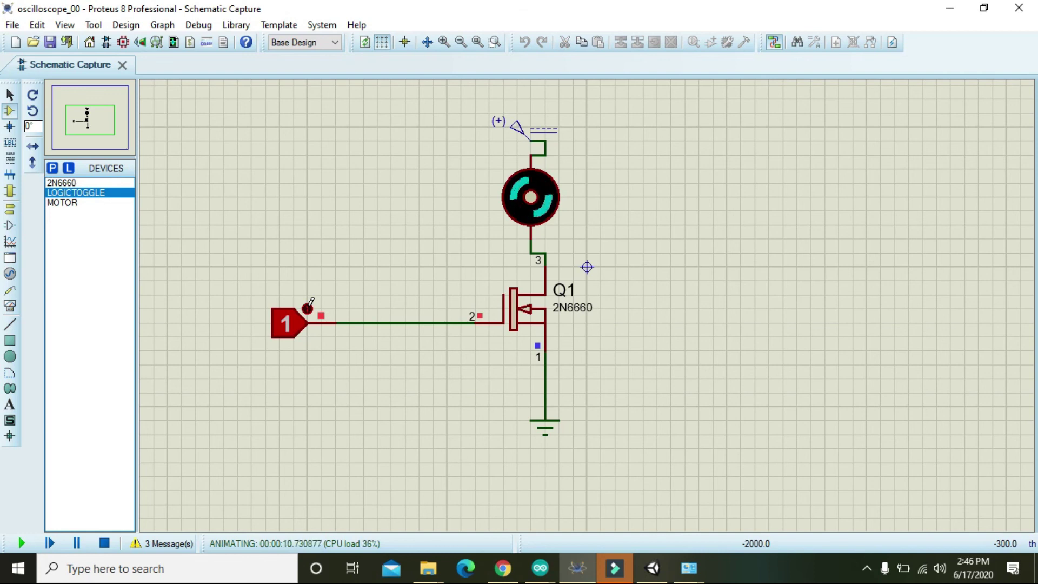
{"action": "left_click", "coordinate": [308, 307]}
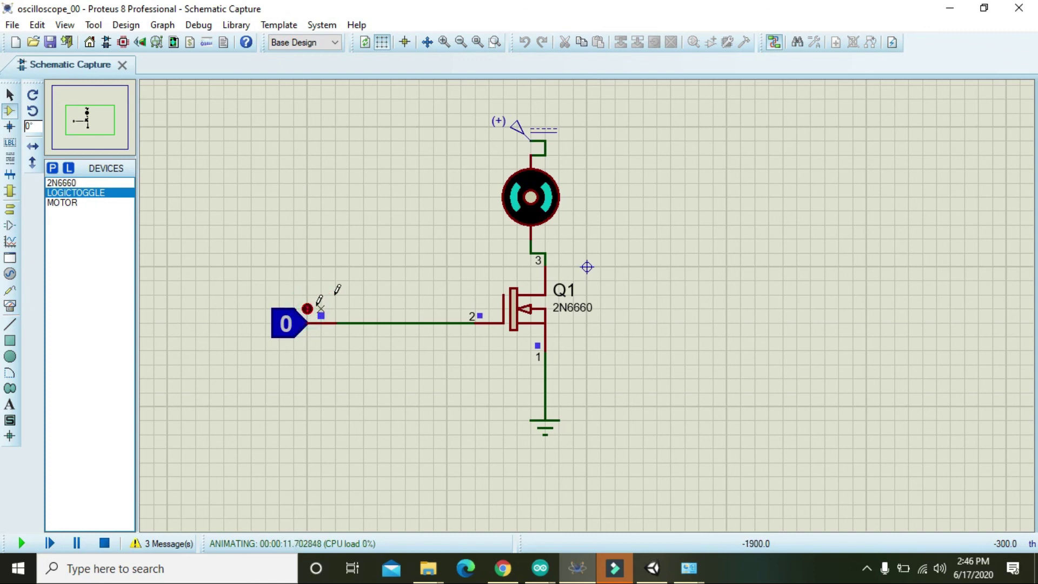